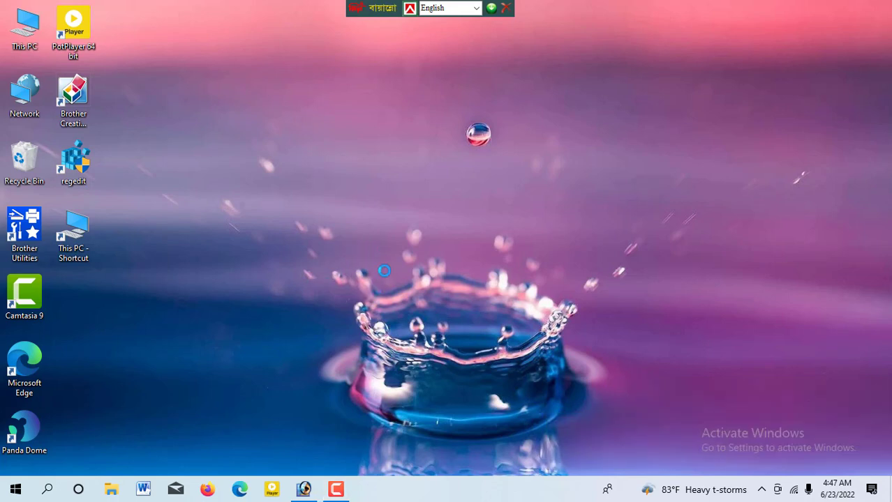
# - Refresh the desktop and switch to Photoshop, where musfic.jpg is open
pyautogui.rightClick(345, 246)
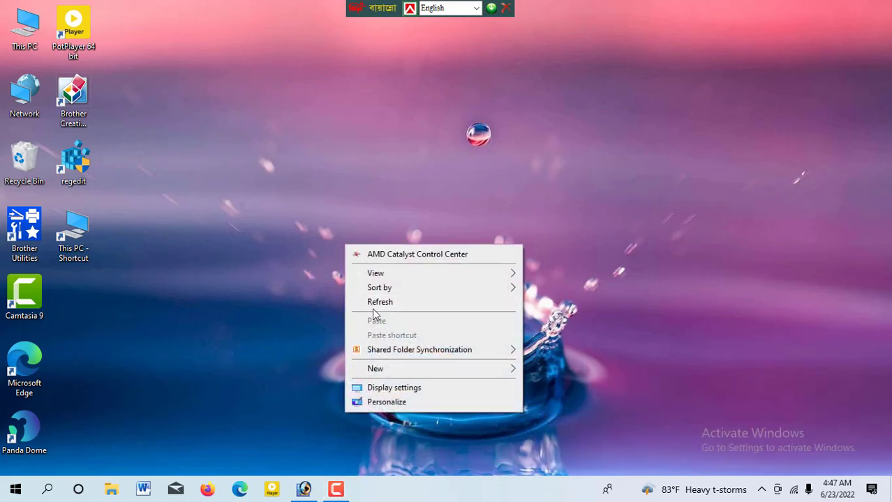
pyautogui.click(376, 304)
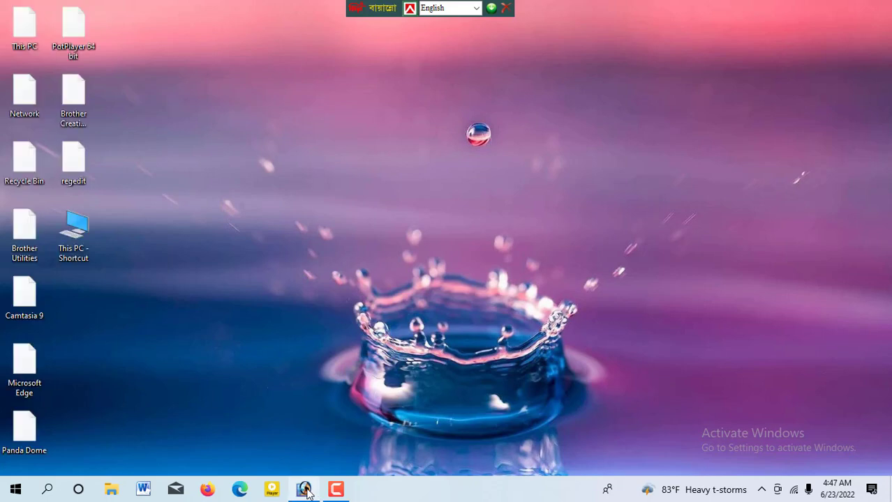
pyautogui.click(305, 490)
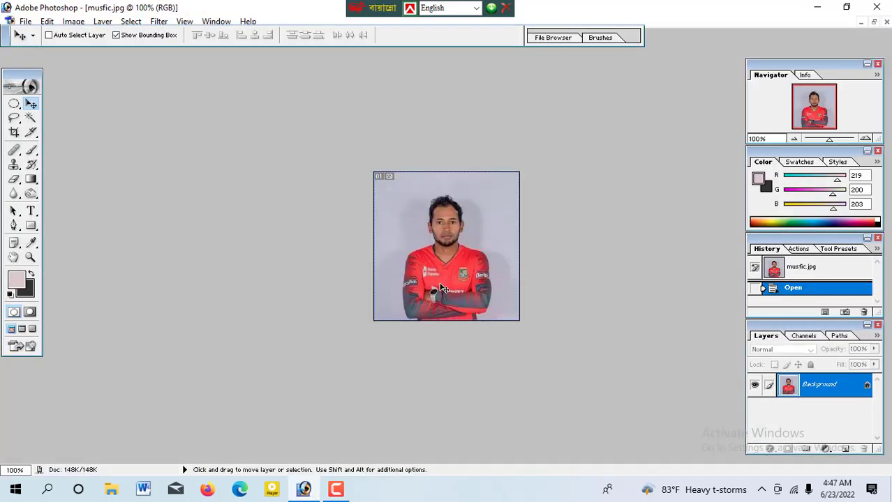
# - Select the Crop tool and set its crop width to 1.5 in
pyautogui.click(14, 132)
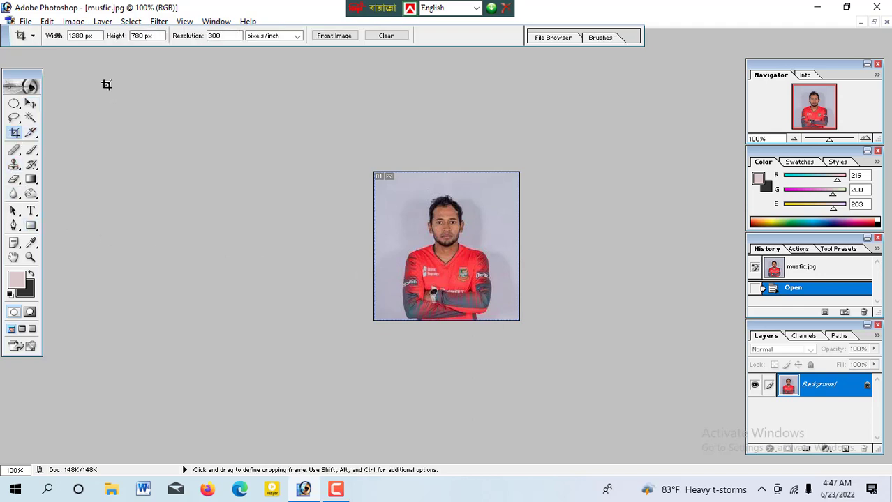
pyautogui.click(98, 38)
pyautogui.press('BackSpace')
pyautogui.press('BackSpace')
pyautogui.press('BackSpace')
pyautogui.write('.5in')
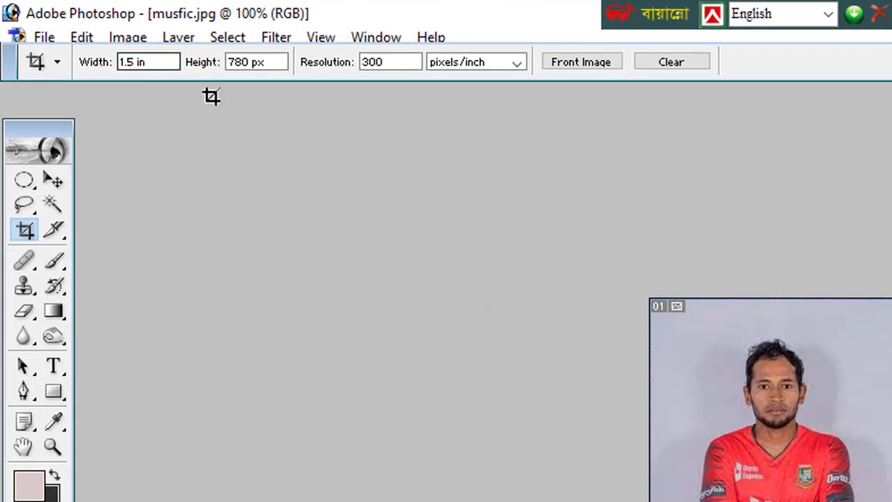
# - Set the Crop tool's height to 1.9 in
pyautogui.click(280, 62)
pyautogui.press('BackSpace')
pyautogui.press('BackSpace')
pyautogui.press('BackSpace')
pyautogui.press('BackSpace')
pyautogui.press('BackSpace')
pyautogui.press('BackSpace')
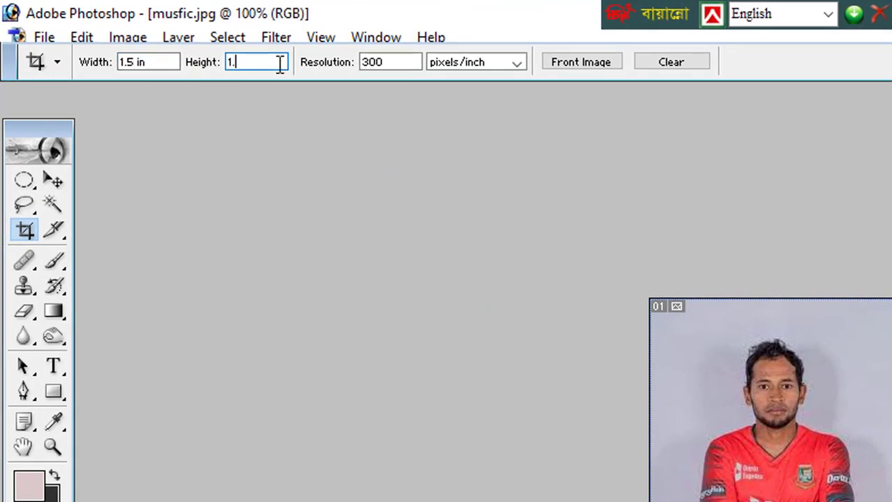
pyautogui.press('Return')
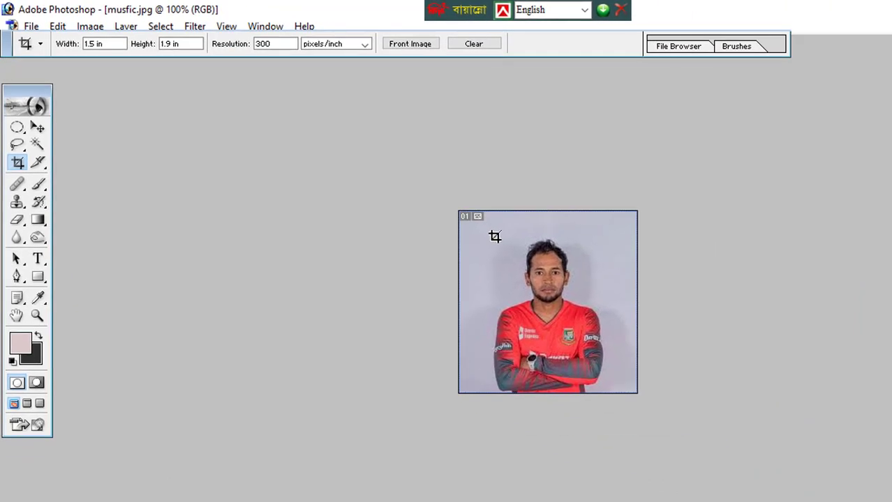
# - Frame the man's head and upper body with the crop area, shift it slightly right to centre him, and apply the crop
pyautogui.moveTo(494, 237); pyautogui.dragTo(629, 361)
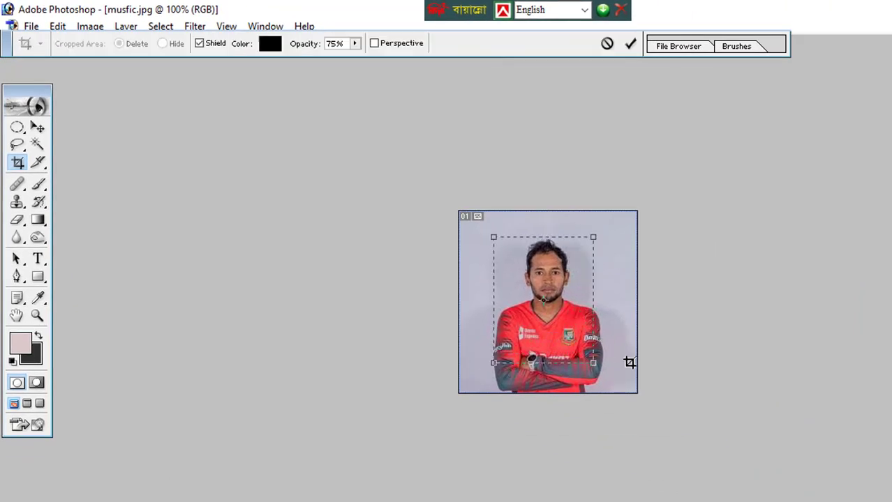
pyautogui.press('Right')
pyautogui.press('Right')
pyautogui.press('Right')
pyautogui.press('Right')
pyautogui.press('Right')
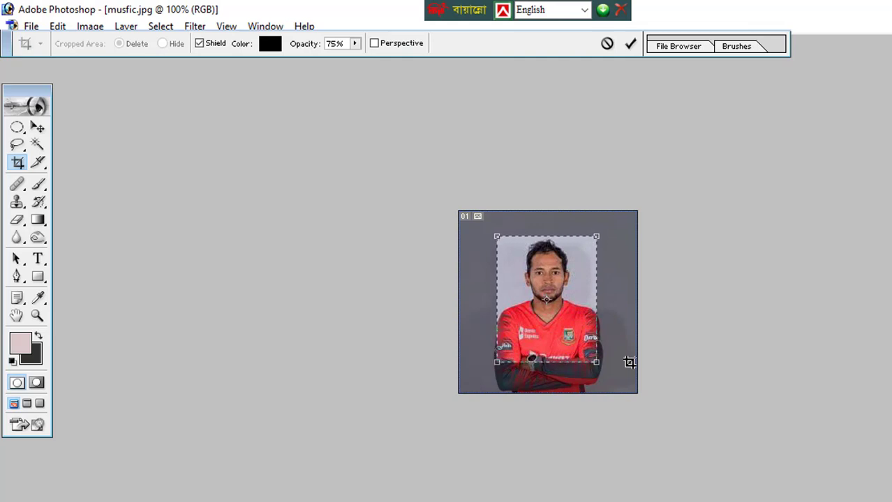
pyautogui.press('Return')
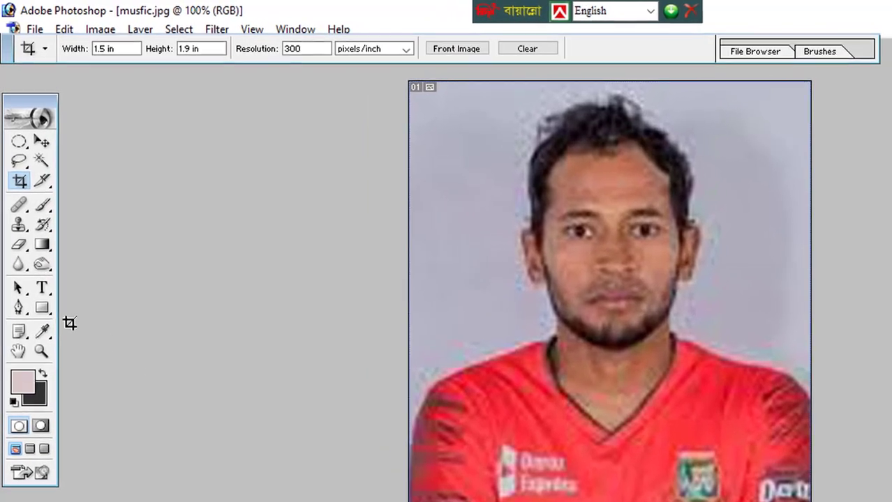
# - Start a Pen path just outside the photo's left edge and trace the left shoulder's curve up to the collar
pyautogui.click(20, 279)
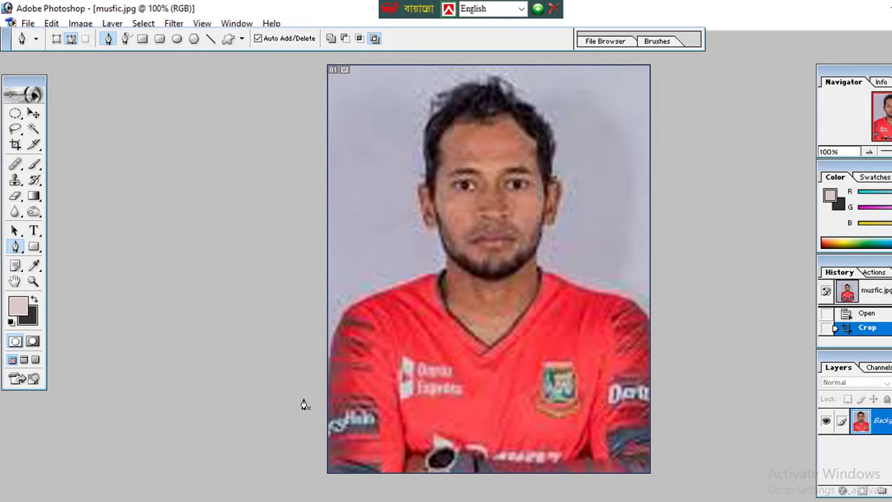
pyautogui.click(297, 391)
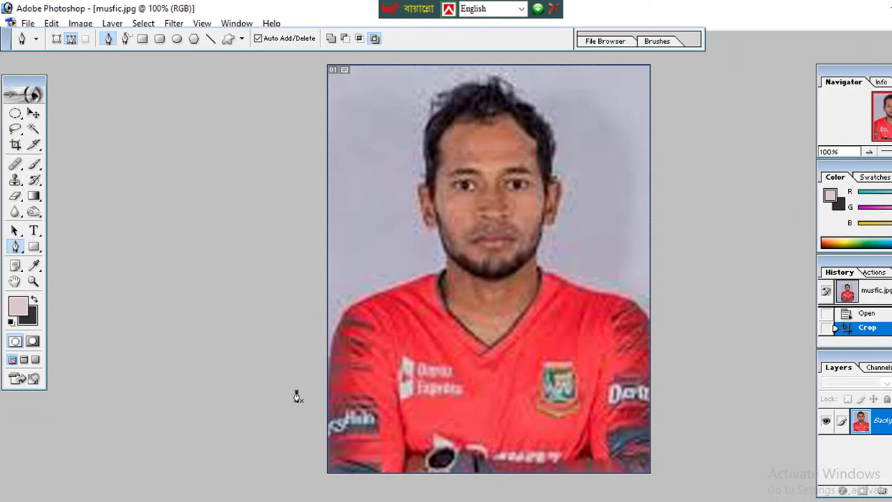
pyautogui.click(328, 364)
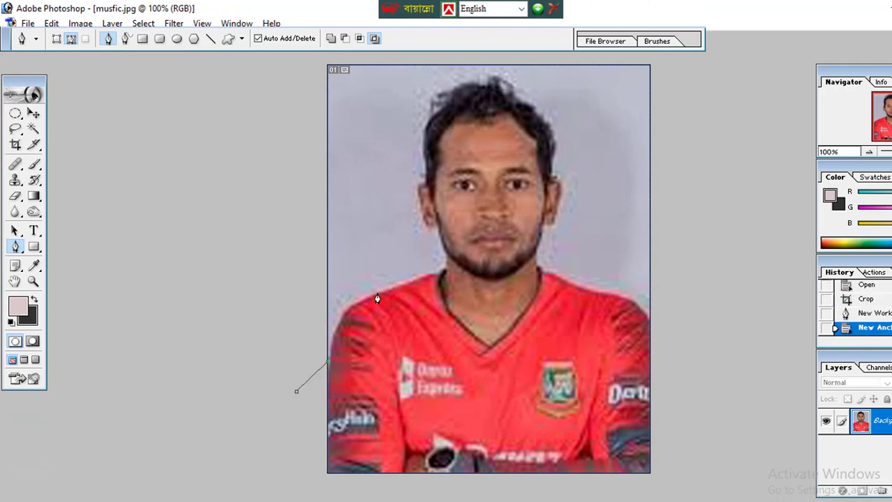
pyautogui.moveTo(377, 294); pyautogui.dragTo(416, 282)
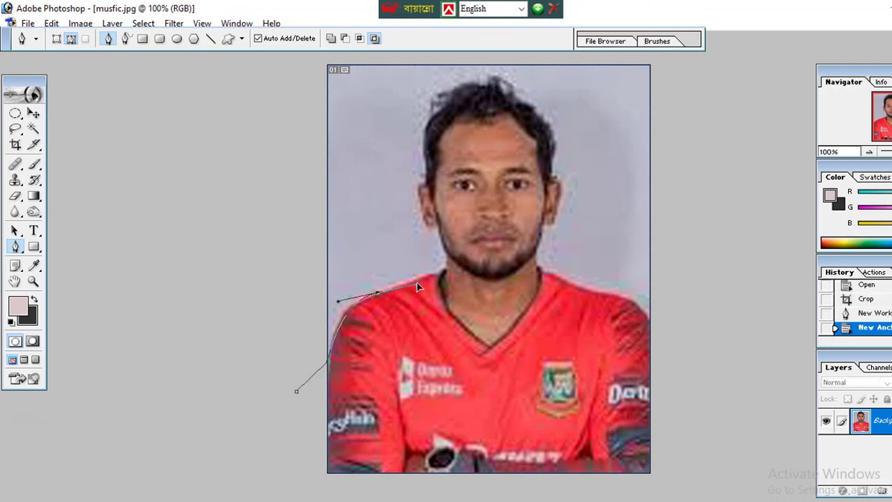
pyautogui.click(377, 300)
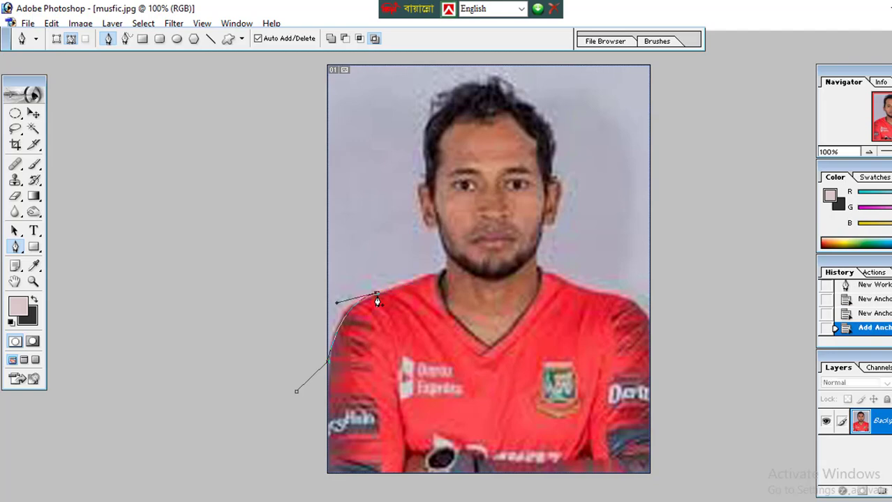
pyautogui.click(435, 276)
pyautogui.hotkey('ctrl', 'z')
pyautogui.click(378, 296)
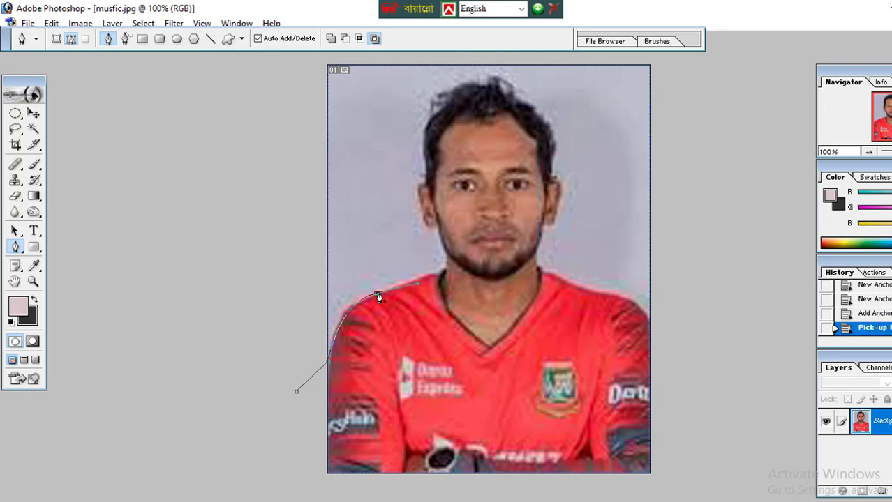
pyautogui.click(438, 275)
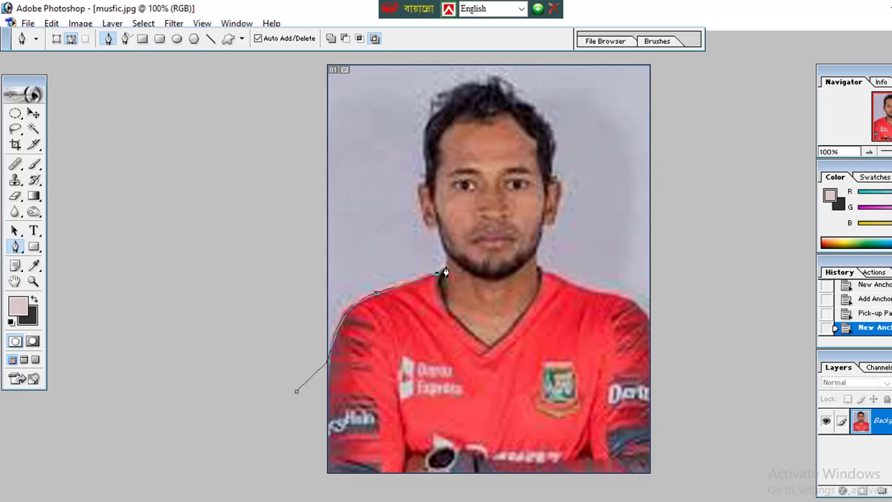
# - Continue the path up the left side of the neck and around the left ear to the hairline
pyautogui.click(446, 258)
pyautogui.click(434, 231)
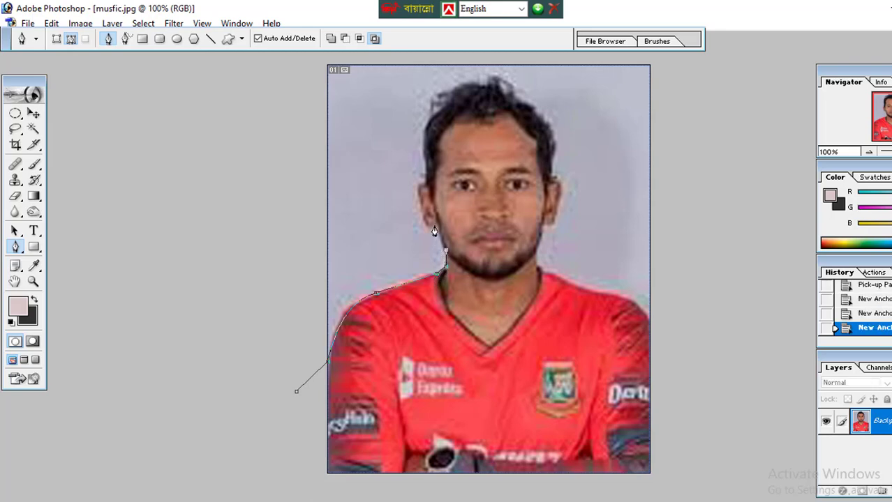
pyautogui.click(425, 222)
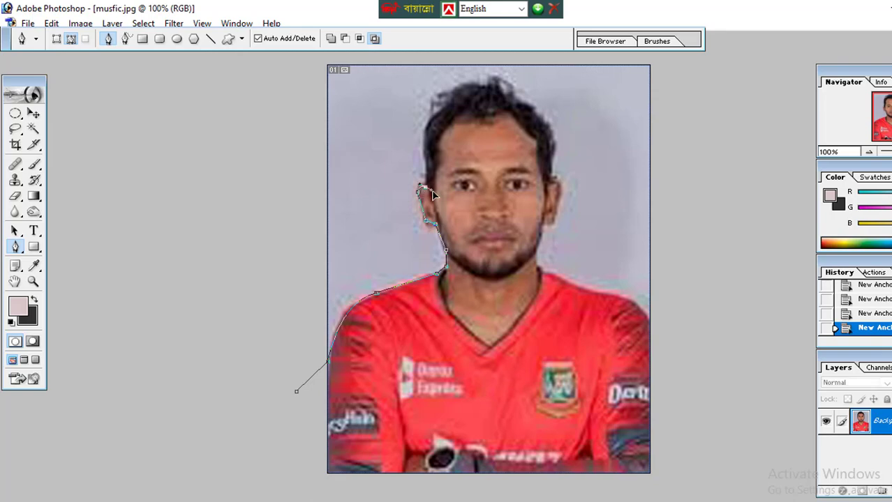
pyautogui.click(415, 181)
pyautogui.doubleClick(416, 182)
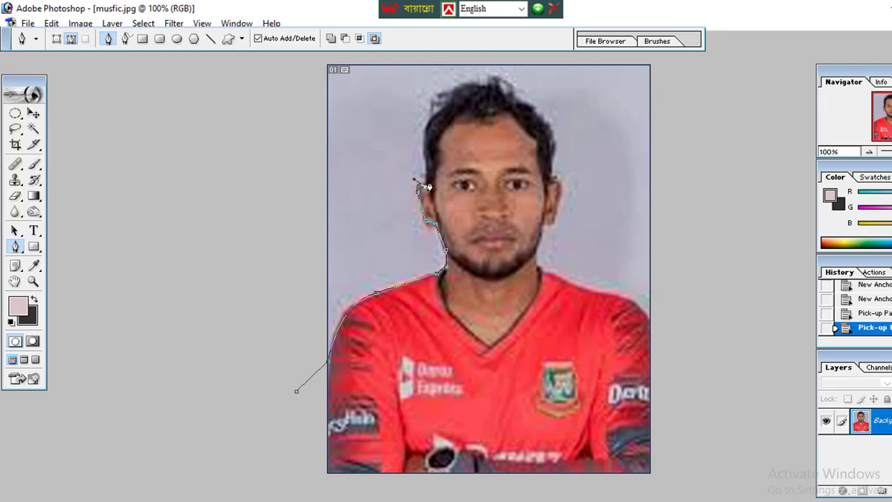
# - Trace the path in curves over the hair from the left ear to the top of the right ear
pyautogui.moveTo(445, 100); pyautogui.dragTo(482, 77)
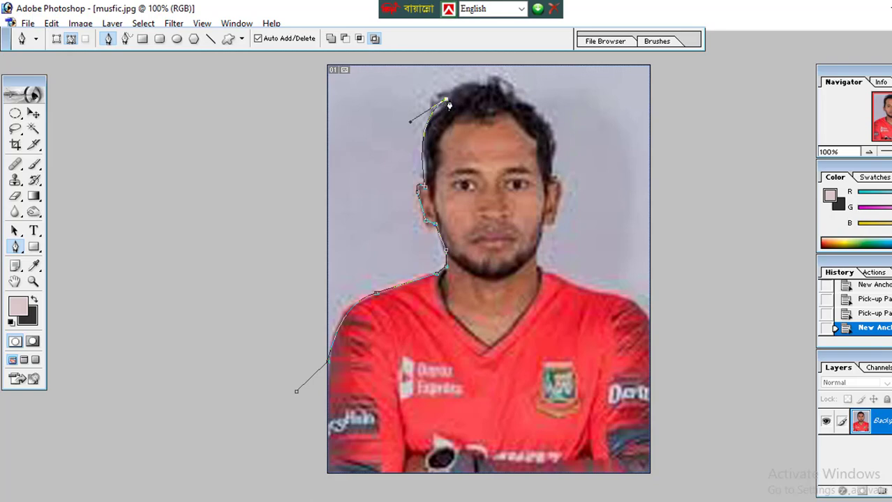
pyautogui.click(447, 102)
pyautogui.moveTo(539, 115); pyautogui.dragTo(574, 154)
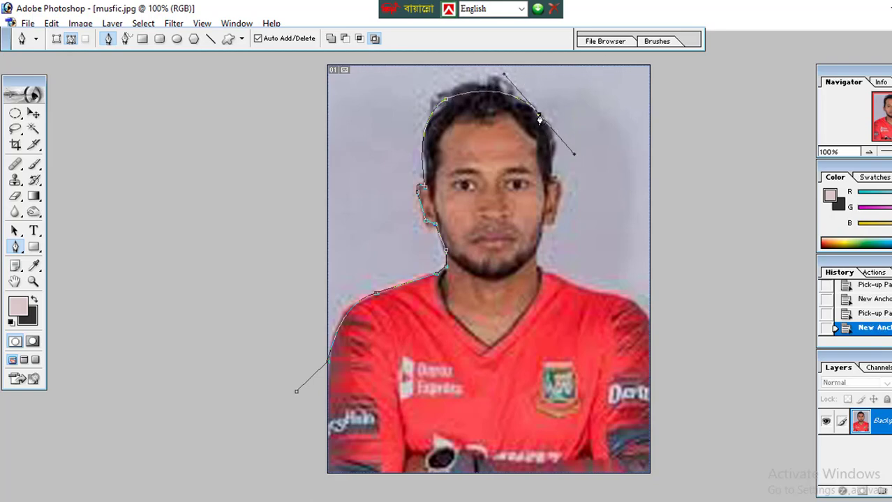
pyautogui.click(540, 119)
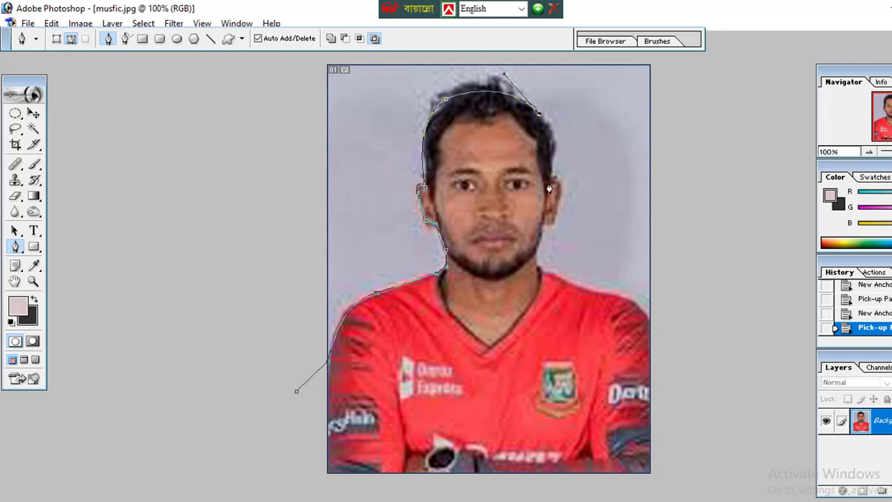
pyautogui.moveTo(551, 180); pyautogui.dragTo(543, 259)
pyautogui.click(550, 180)
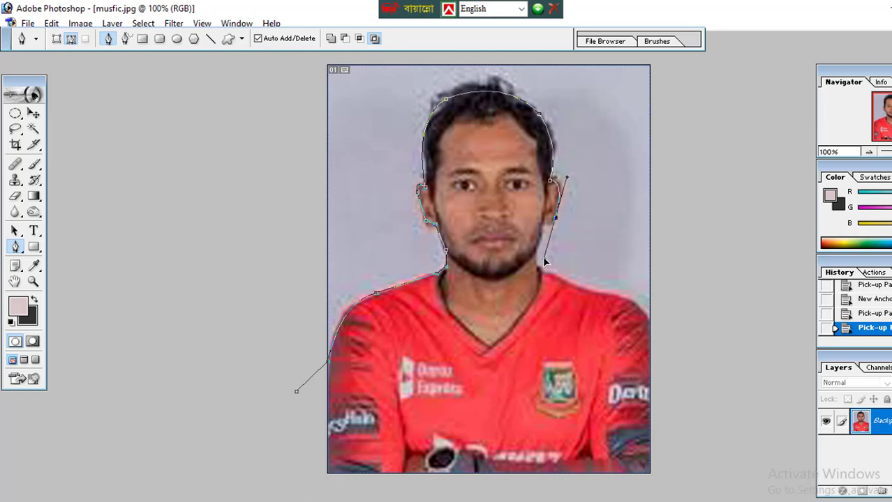
# - Continue the path around the right ear's lobe and down the right side of the jaw and neck
pyautogui.click(555, 223)
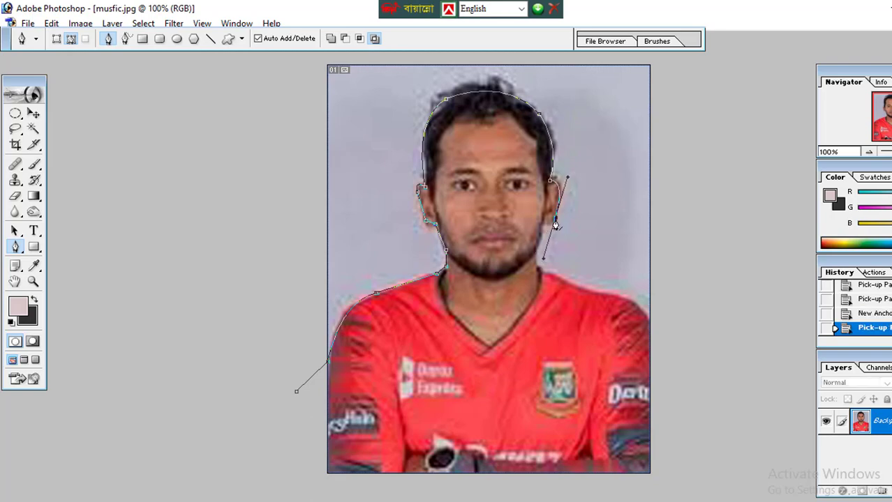
pyautogui.click(555, 224)
pyautogui.click(556, 222)
pyautogui.click(555, 222)
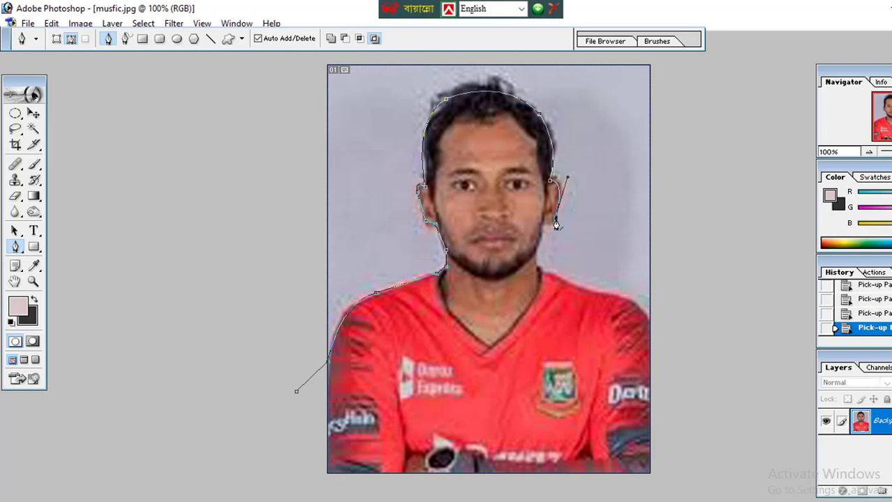
pyautogui.click(539, 268)
pyautogui.click(537, 264)
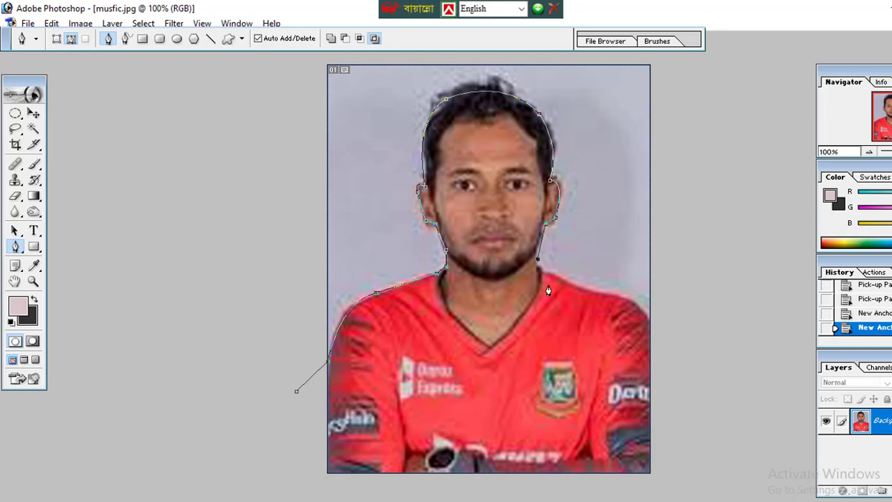
# - Extend the path along the right shoulder and out past the photo's right edge
pyautogui.click(633, 303)
pyautogui.click(648, 324)
pyautogui.moveTo(693, 312); pyautogui.dragTo(701, 294)
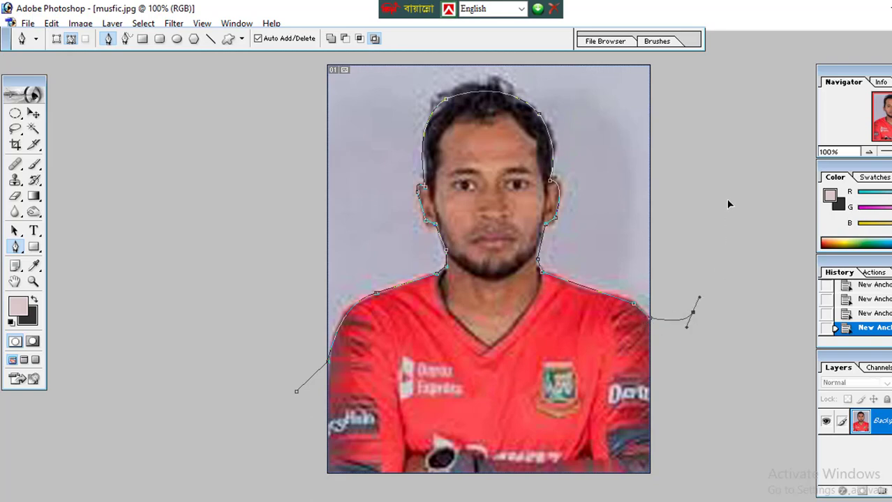
# - Route the path outside the photo up the right side, across above it, and back down to close at its starting point
pyautogui.moveTo(726, 248); pyautogui.dragTo(728, 217)
pyautogui.keyDown('alt'); pyautogui.click(730, 183); pyautogui.keyUp('alt')
pyautogui.keyDown('alt'); pyautogui.click(707, 161); pyautogui.keyUp('alt')
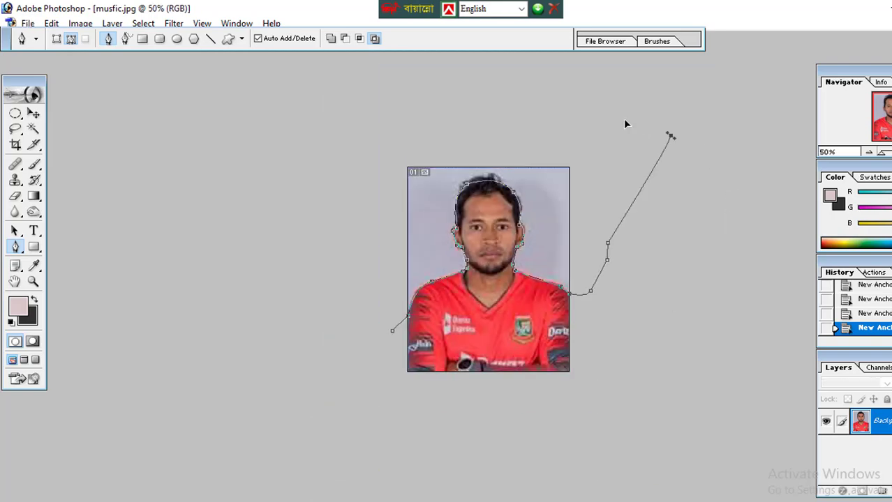
pyautogui.moveTo(623, 123); pyautogui.dragTo(568, 121)
pyautogui.click(543, 115)
pyautogui.moveTo(472, 116); pyautogui.dragTo(458, 118)
pyautogui.click(326, 140)
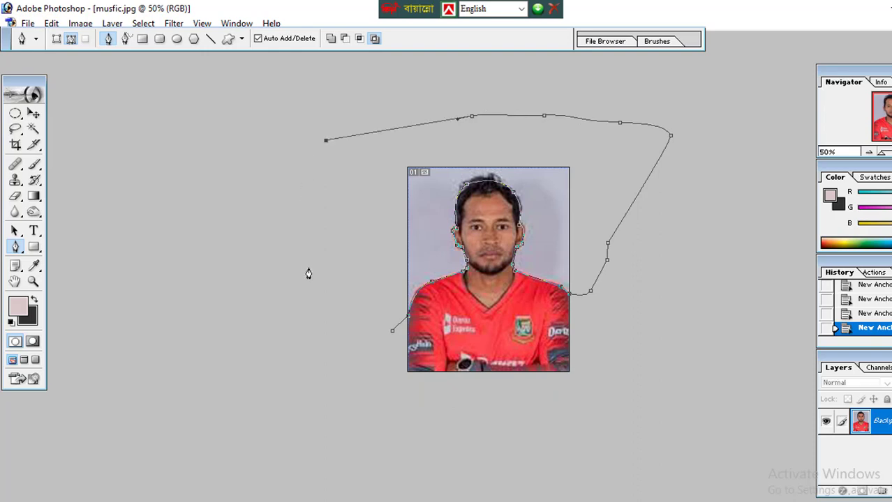
pyautogui.click(391, 332)
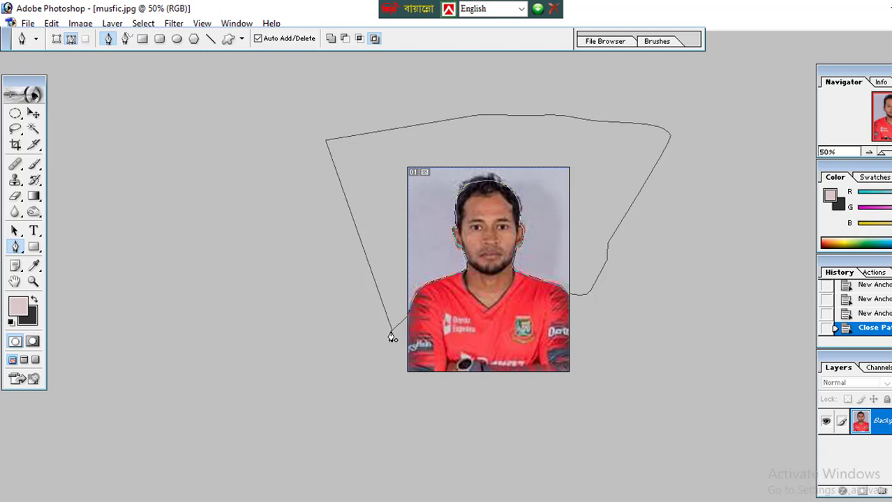
# - Convert the closed path into a selection and fill it with the dark grey background colour
pyautogui.hotkey('ctrl', 'Return')
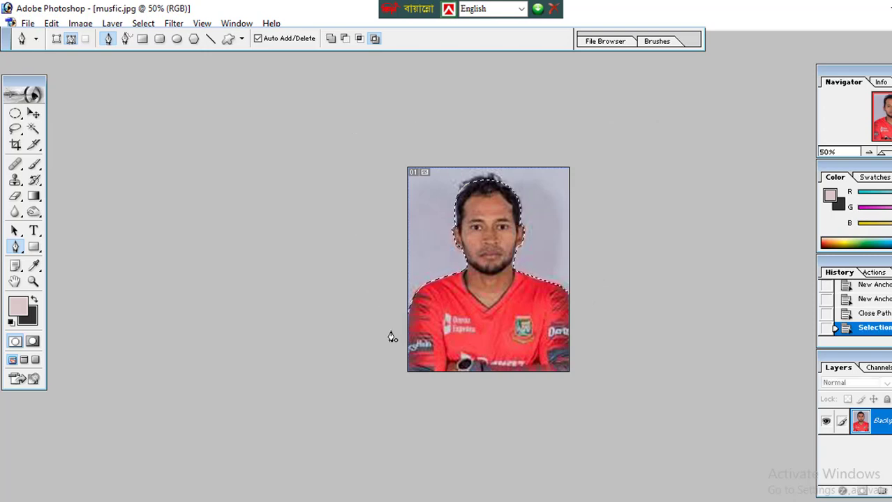
pyautogui.hotkey('ctrl', 'BackSpace')
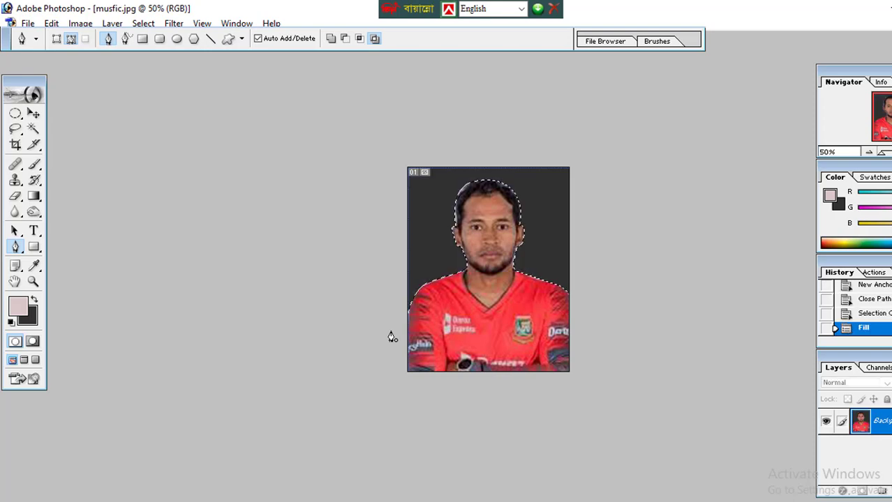
# - Change the background colour to a deep blue, refill the selected area behind the man with it, and deselect
pyautogui.click(31, 316)
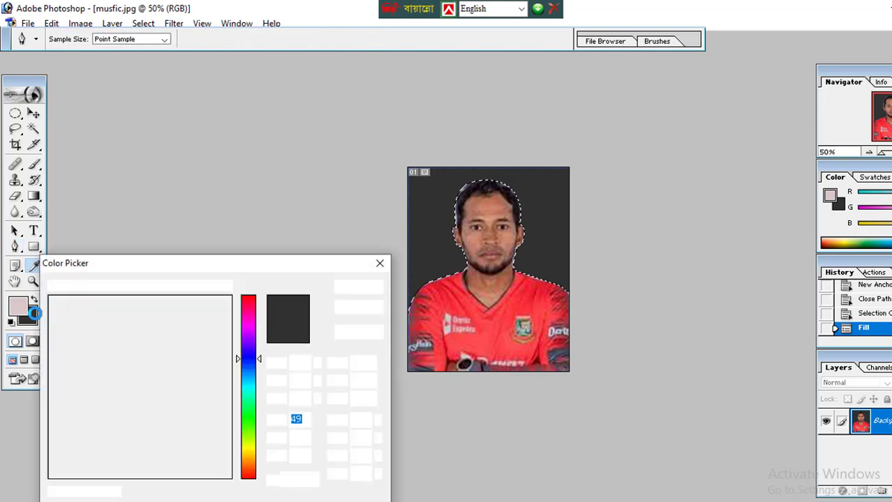
pyautogui.click(205, 358)
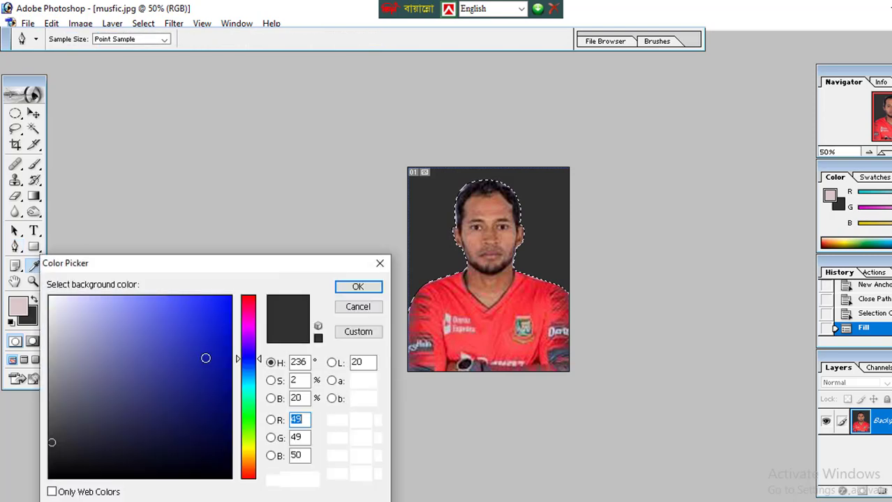
pyautogui.click(357, 288)
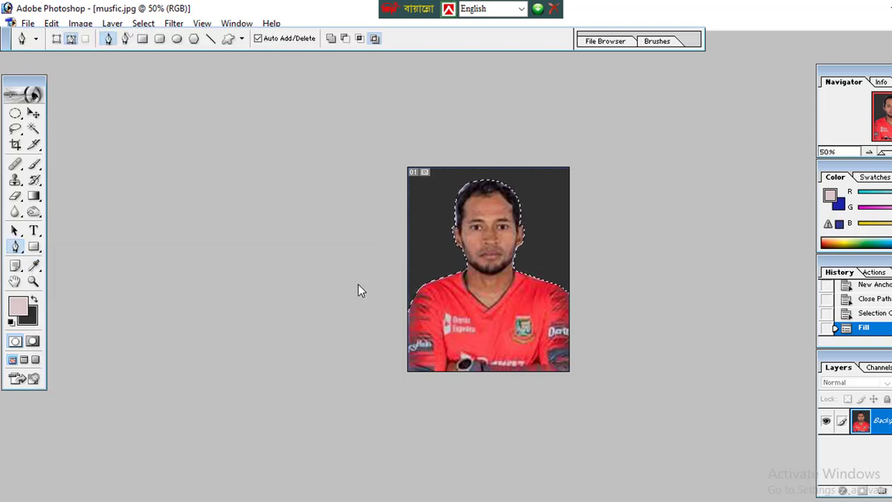
pyautogui.hotkey('ctrl', 'BackSpace')
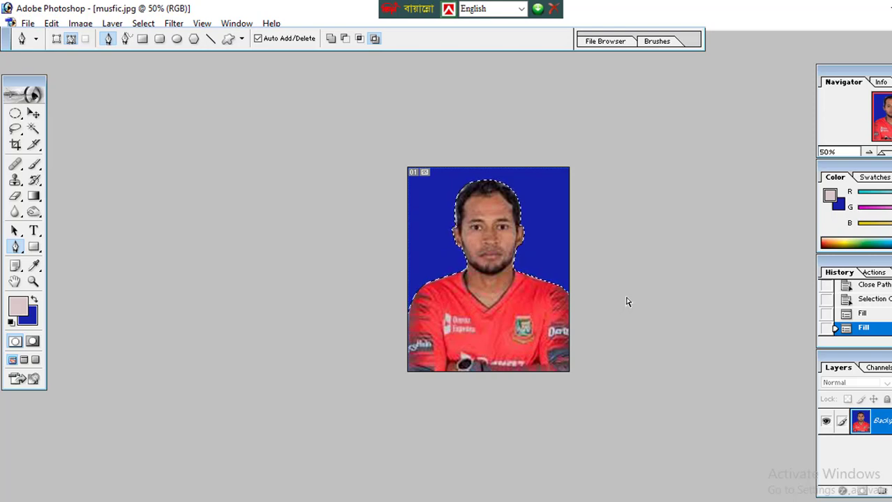
pyautogui.hotkey('ctrl', 'd')
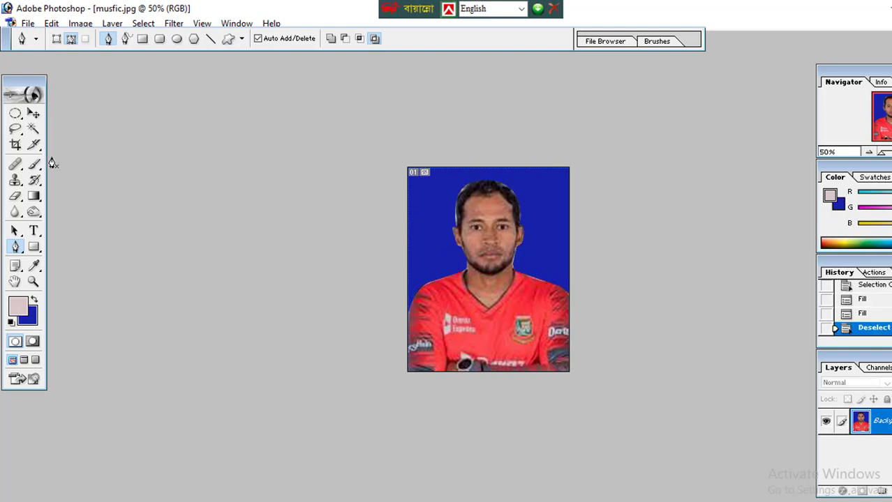
# - Crop the photo tighter around the head and chest at 1.5 × 1.9 in and 300 pixels/inch, trimming both sides and the lower edge
pyautogui.click(16, 144)
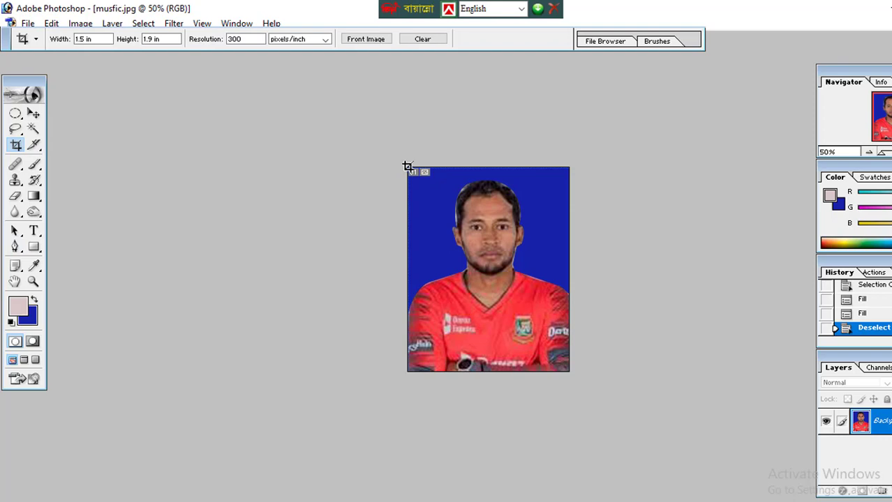
pyautogui.moveTo(408, 167)
pyautogui.mouseDown()
pyautogui.moveTo(607, 363)
pyautogui.moveTo(594, 345)
pyautogui.mouseUp()
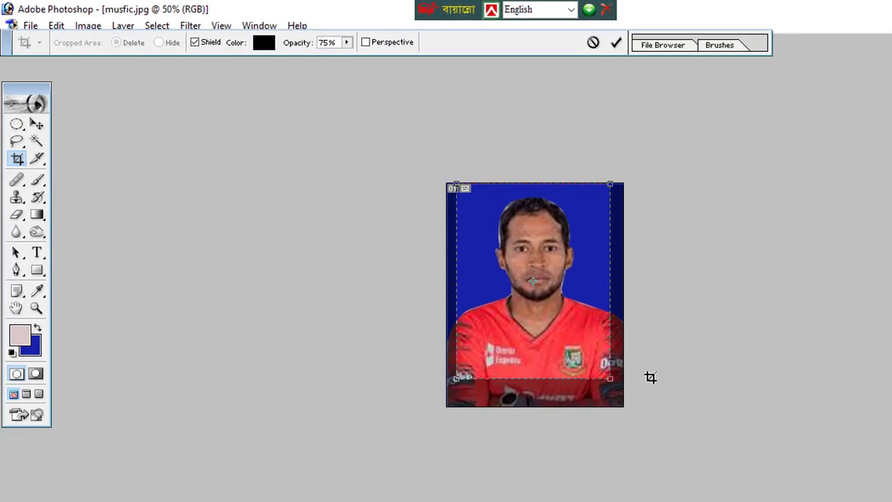
pyautogui.press('Return')
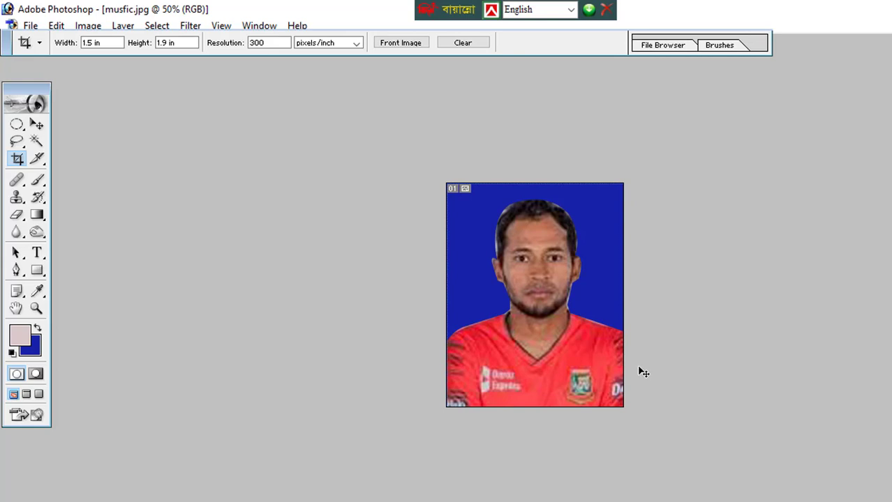
# - Create a white A4 RGB document at 300 pixels/inch and move its window clear of the photo's window
pyautogui.hotkey('ctrl', 'n')
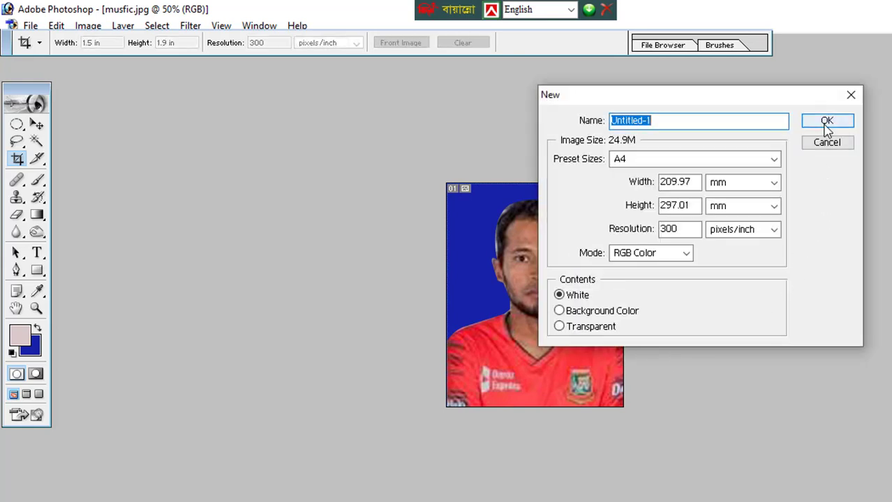
pyautogui.click(826, 125)
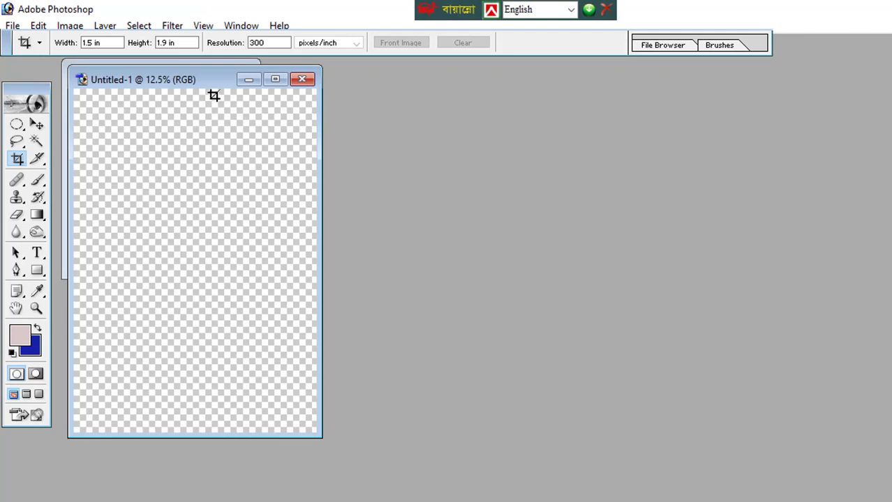
pyautogui.moveTo(213, 85); pyautogui.dragTo(500, 161)
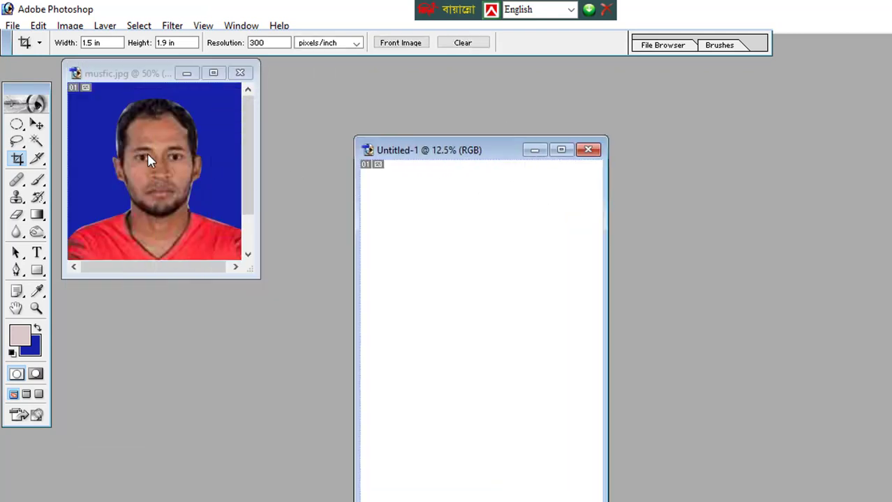
# - Copy the cropped photo onto the A4 page and duplicate it into a row of four along the page's upper edge
pyautogui.press('v')
pyautogui.click(165, 166)
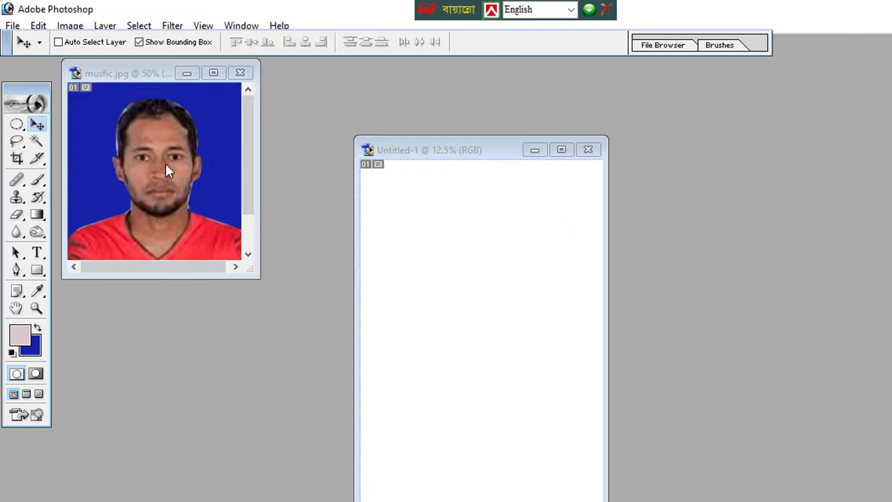
pyautogui.moveTo(166, 168); pyautogui.dragTo(459, 202)
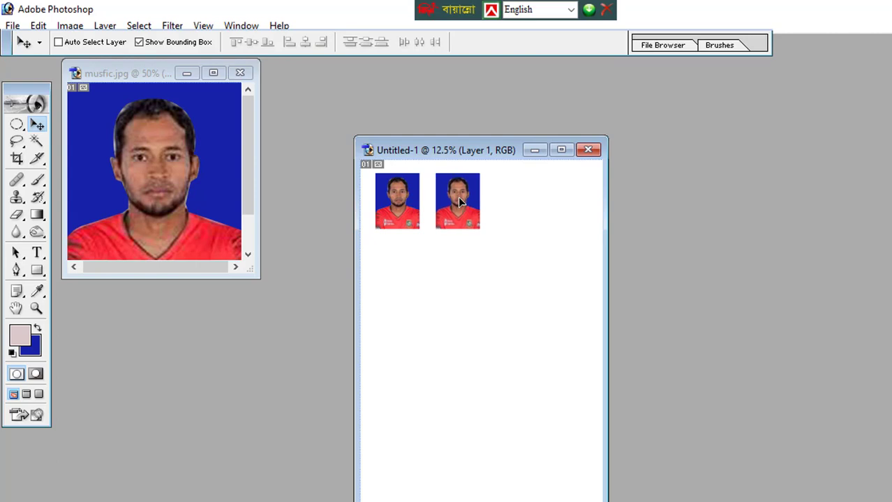
pyautogui.click(459, 202)
pyautogui.click(457, 204)
pyautogui.moveTo(468, 206); pyautogui.dragTo(562, 208)
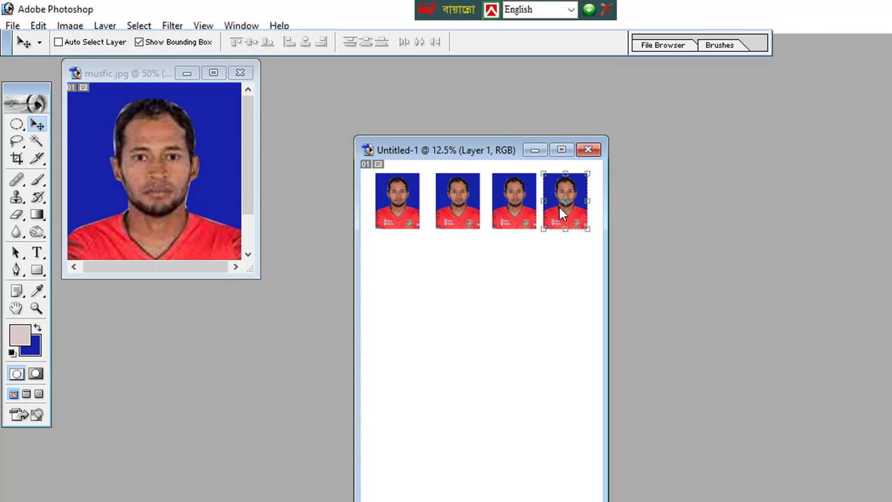